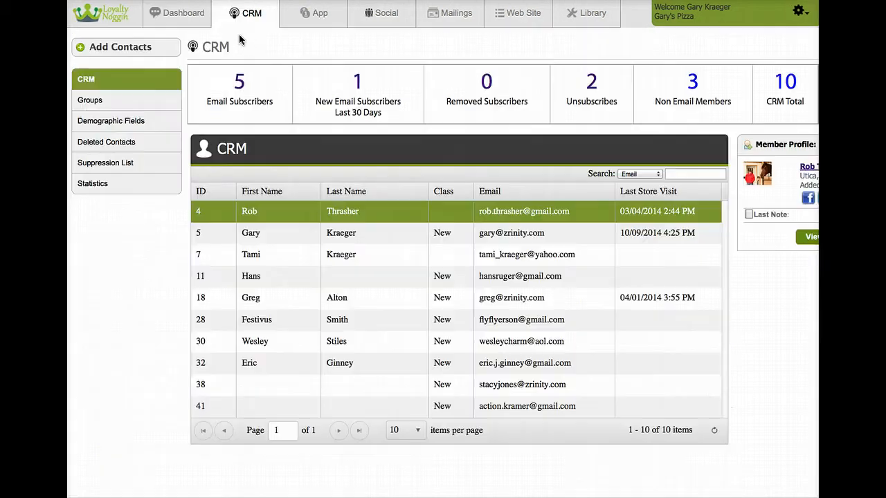
# Step: Delete the existing Halloween Webinar group from the CRM groups and add a new group named Halloween Webinar
pyautogui.click(89, 100)
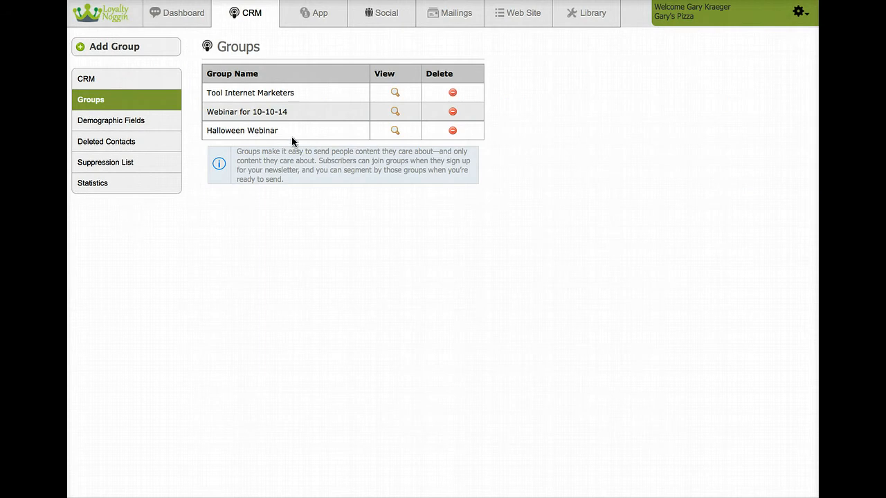
pyautogui.click(452, 130)
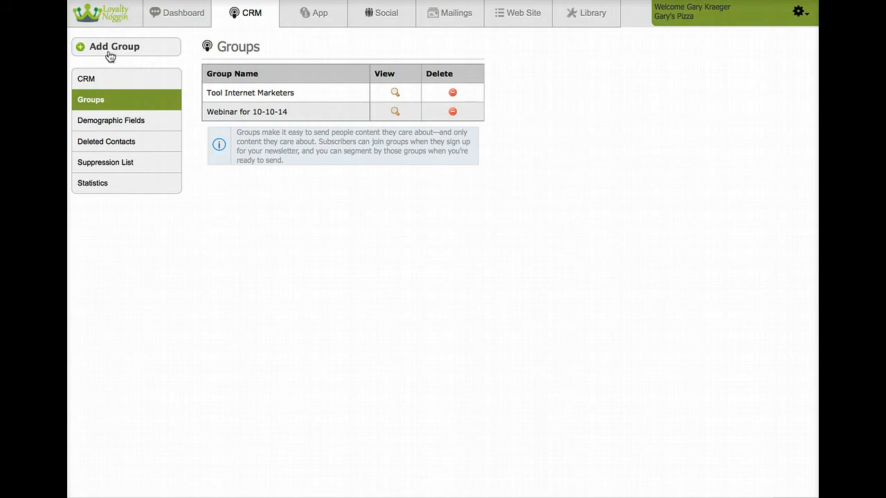
pyautogui.click(110, 52)
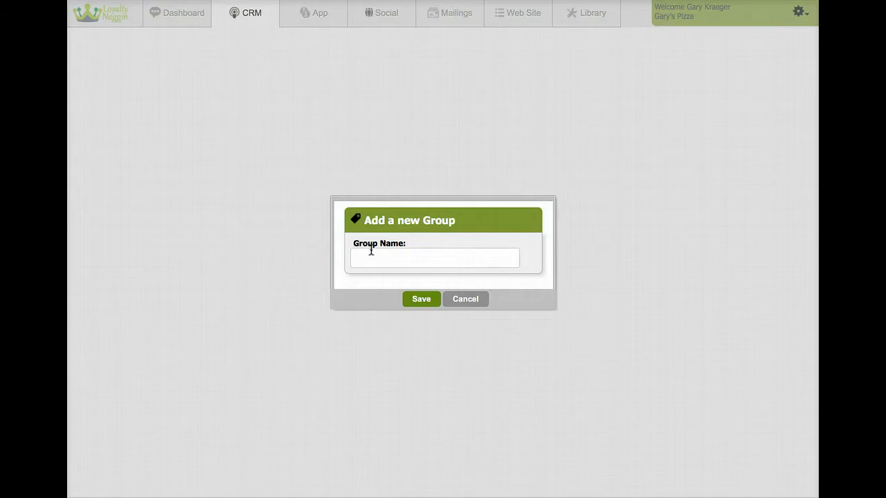
pyautogui.click(372, 256)
pyautogui.click(376, 269)
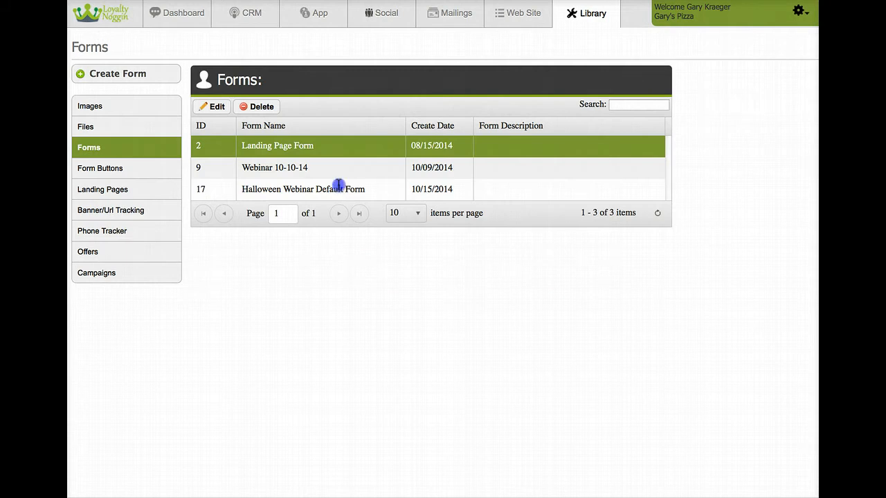
# Step: Open the Halloween Webinar Default Form for editing and replace its submit button with the centre-aligned Sign Up! button
pyautogui.click(339, 185)
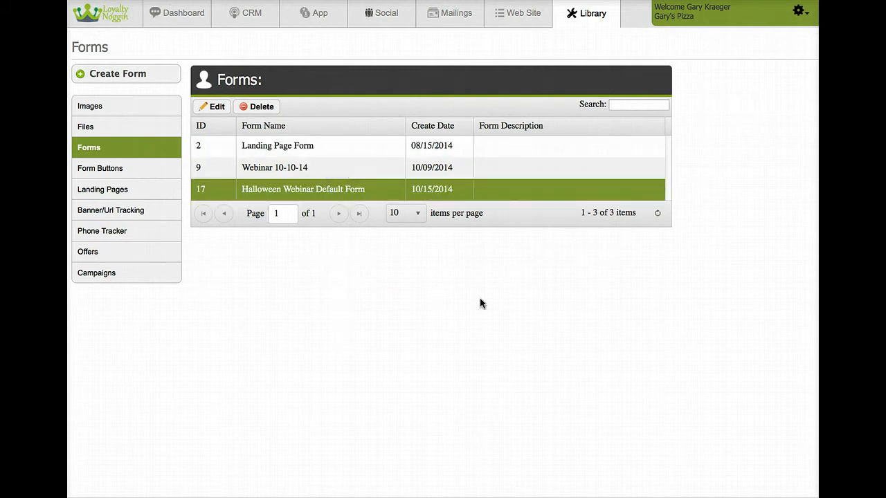
pyautogui.click(213, 108)
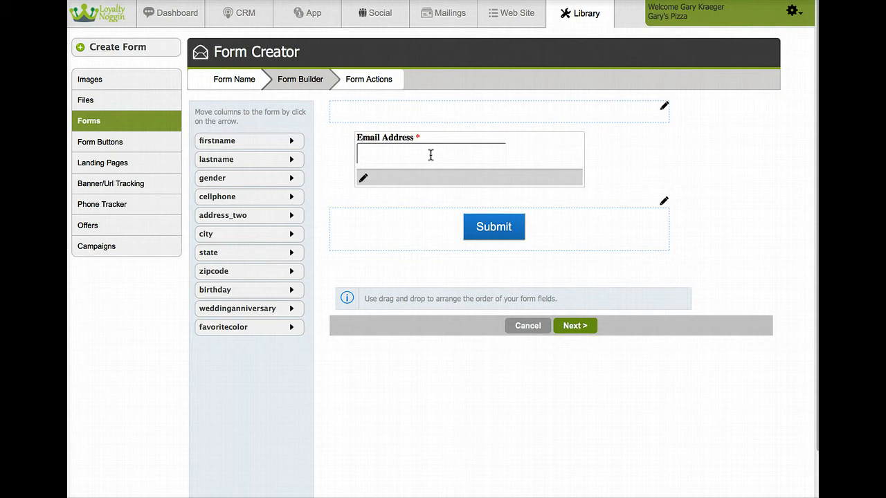
pyautogui.moveTo(417, 137); pyautogui.dragTo(422, 137)
pyautogui.click(665, 201)
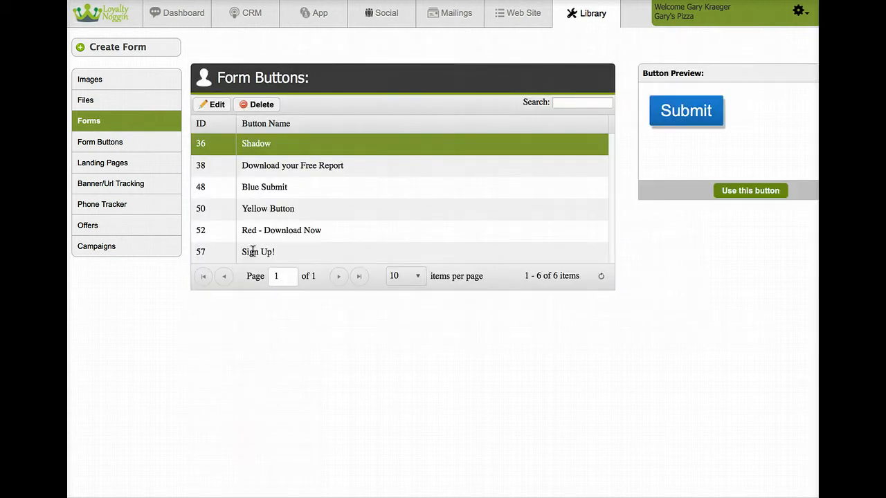
pyautogui.click(397, 252)
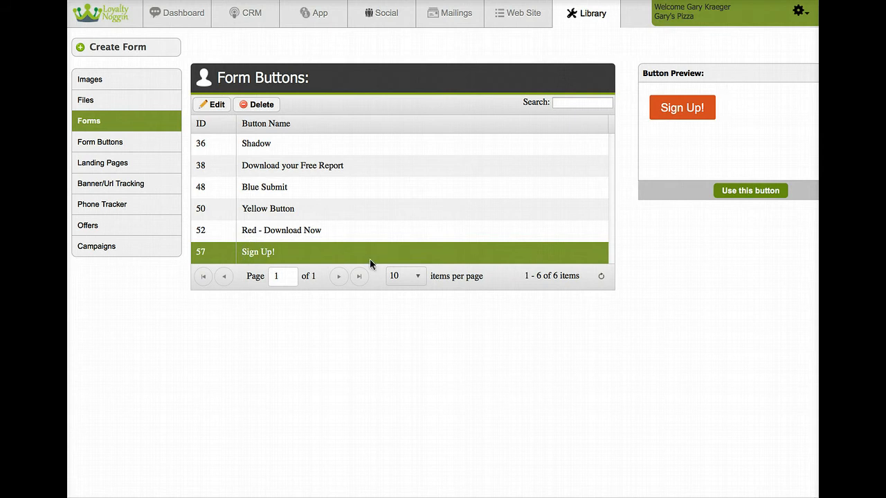
pyautogui.click(756, 190)
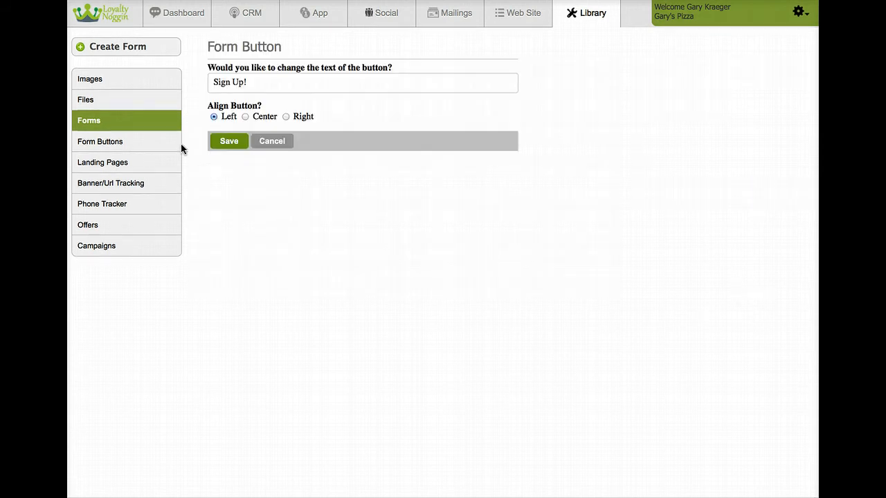
pyautogui.click(246, 115)
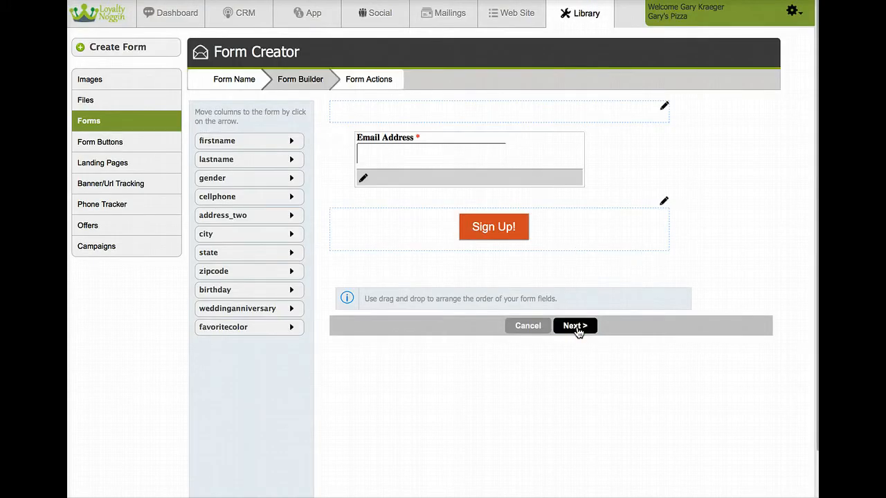
# Step: Set the form actions to add respondents to the Halloween Webinar group and redirect them to the Gary's Thank You website page
pyautogui.click(577, 330)
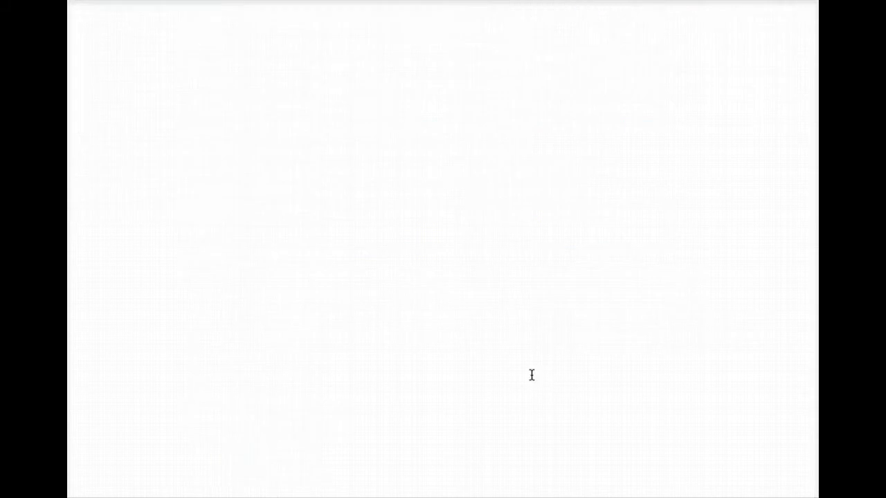
pyautogui.click(268, 115)
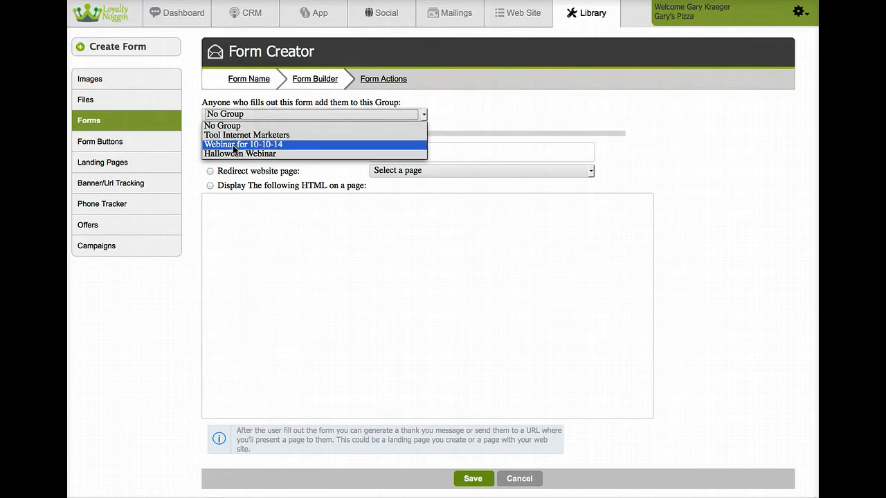
pyautogui.click(233, 152)
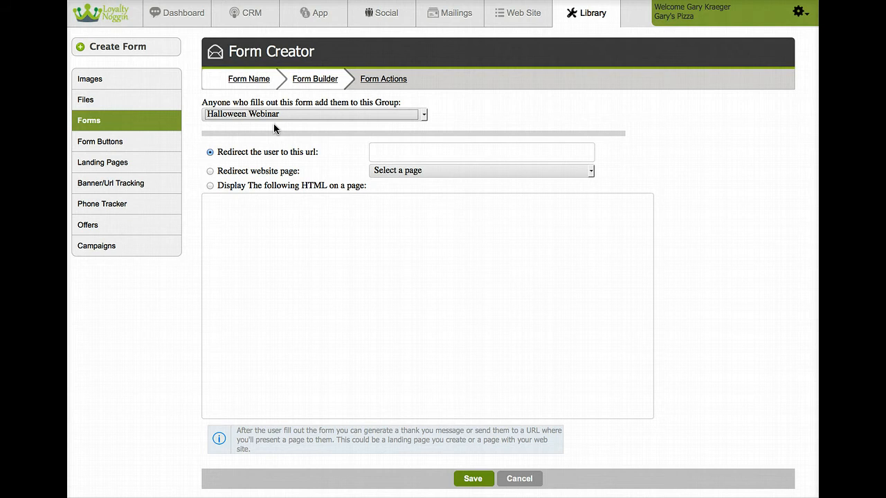
pyautogui.click(209, 171)
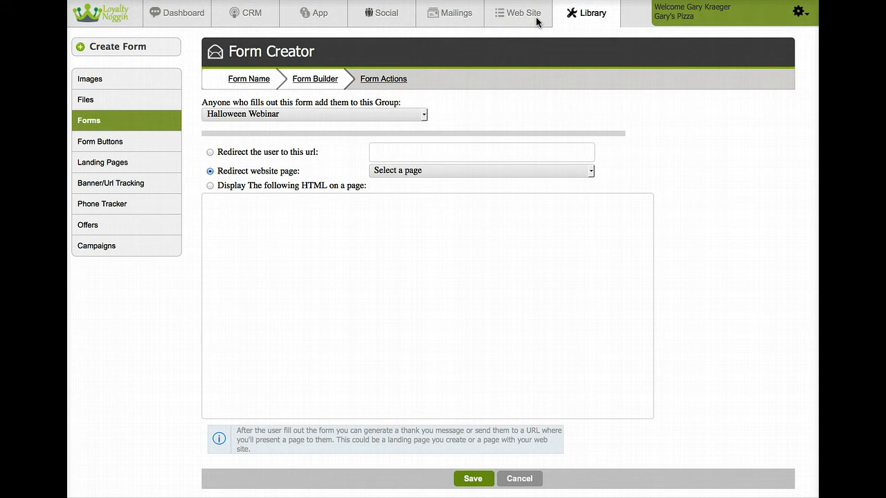
pyautogui.click(483, 171)
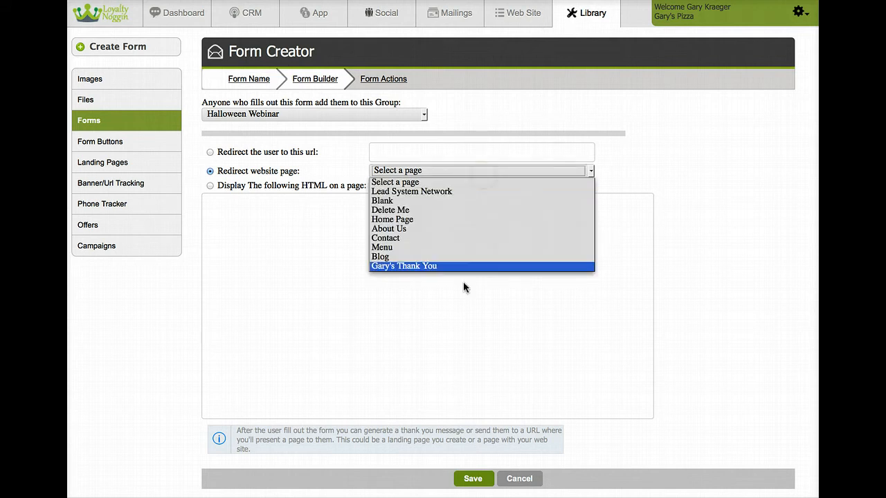
pyautogui.click(442, 267)
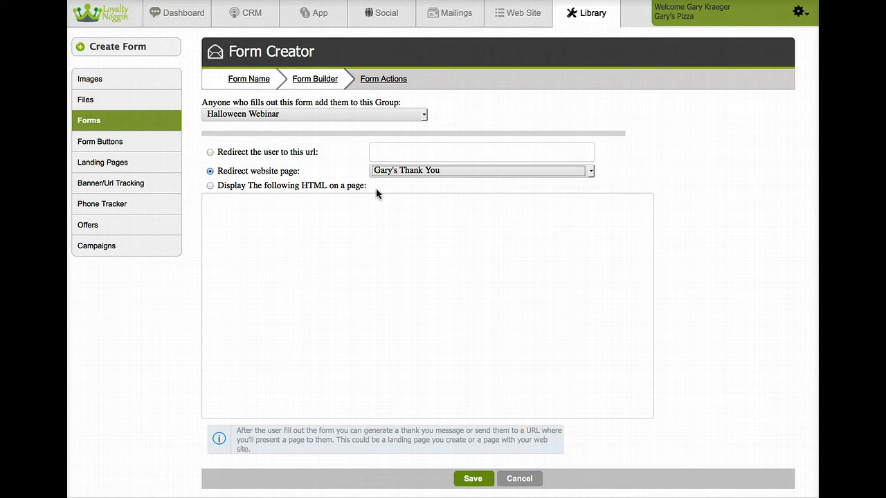
pyautogui.click(257, 220)
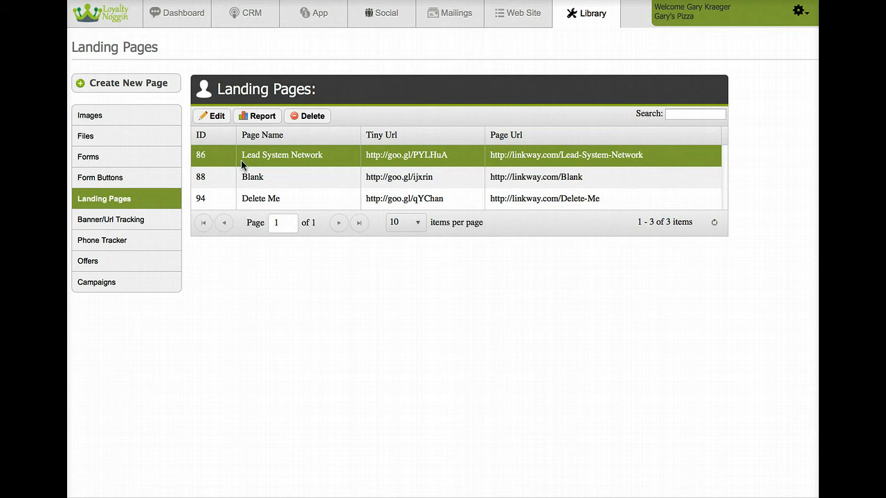
# Step: Create a landing page named Halloween Webinar from the "Did You Know..." beach template, without the website header and footer
pyautogui.click(141, 84)
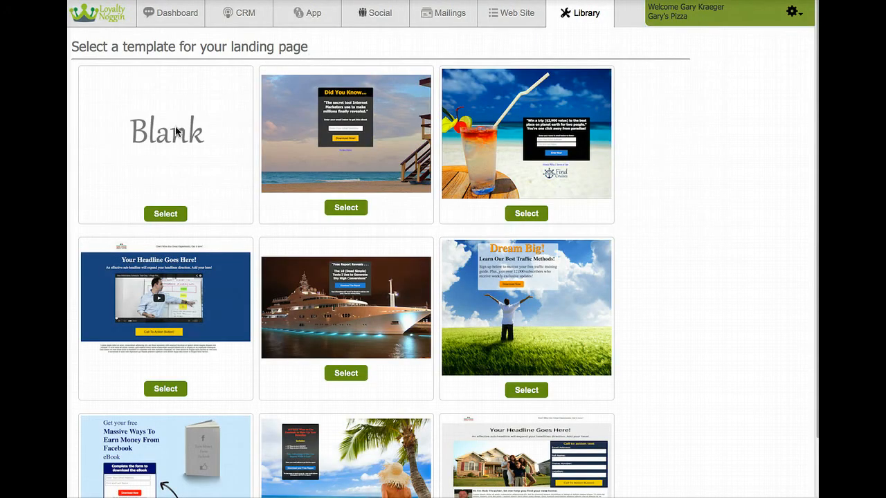
pyautogui.click(346, 207)
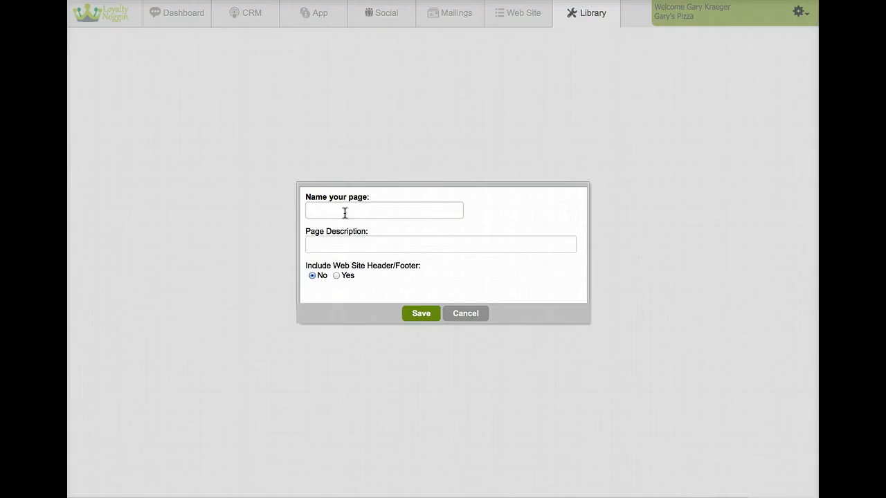
pyautogui.click(333, 213)
pyautogui.write('H')
pyautogui.click(357, 222)
pyautogui.click(420, 313)
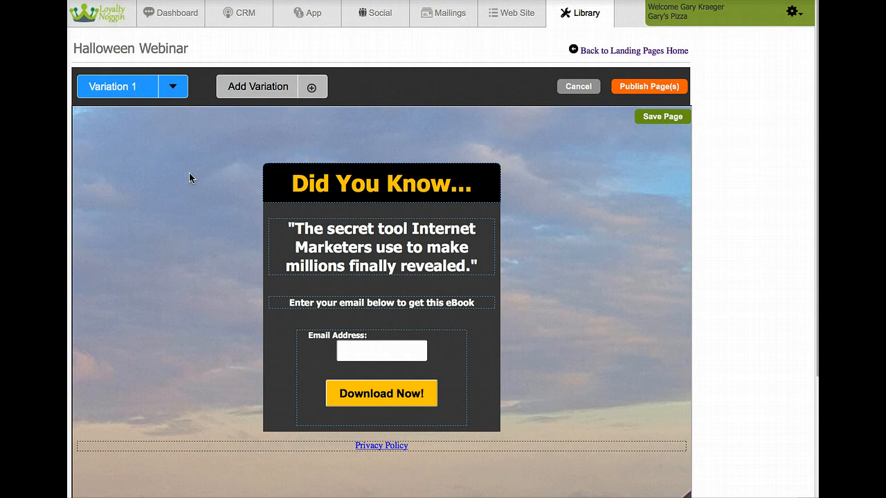
# Step: Look over the landing page template and open the background settings of Variation 1
pyautogui.scroll(-1, 196, 193)
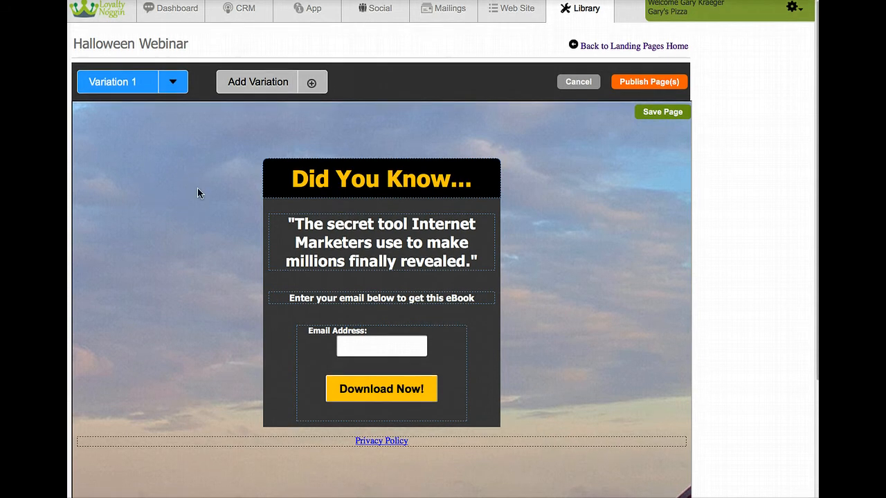
pyautogui.scroll(-5, 198, 189)
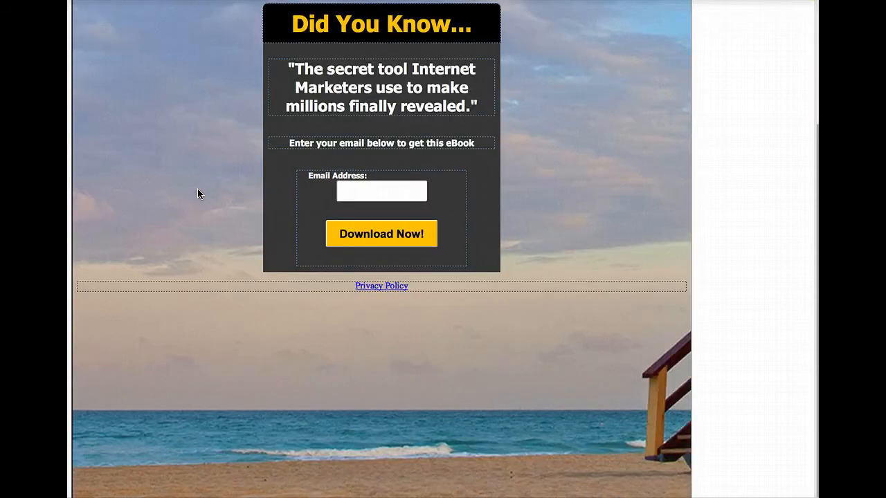
pyautogui.scroll(5, 198, 192)
pyautogui.click(171, 87)
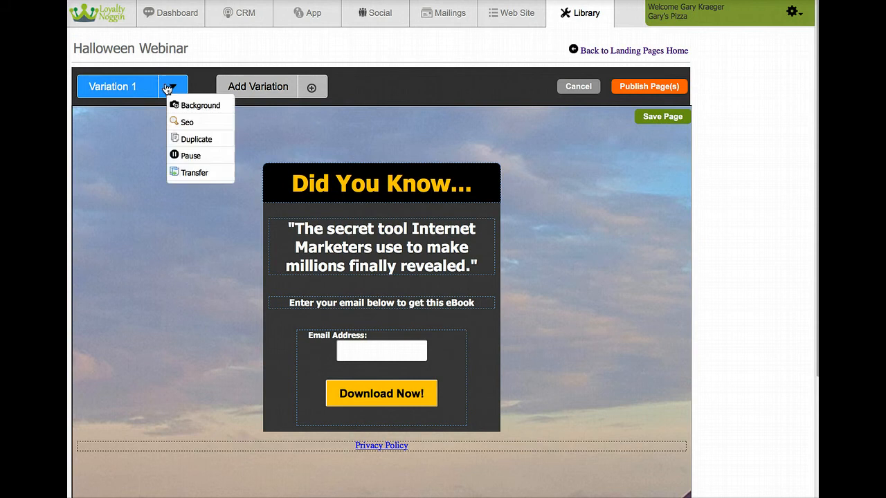
pyautogui.click(169, 89)
pyautogui.click(170, 88)
pyautogui.click(196, 105)
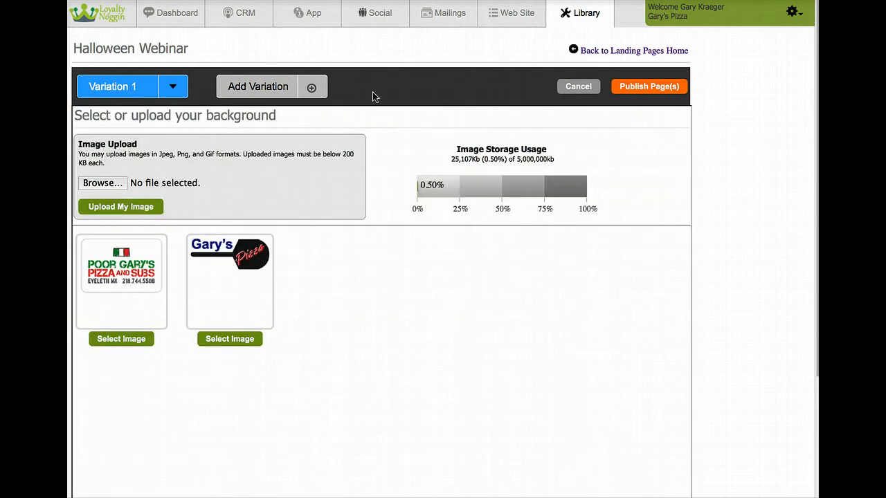
# Step: Upload halloween-background-cute-5.png from the Downloads folder and apply it as the landing page background
pyautogui.click(105, 183)
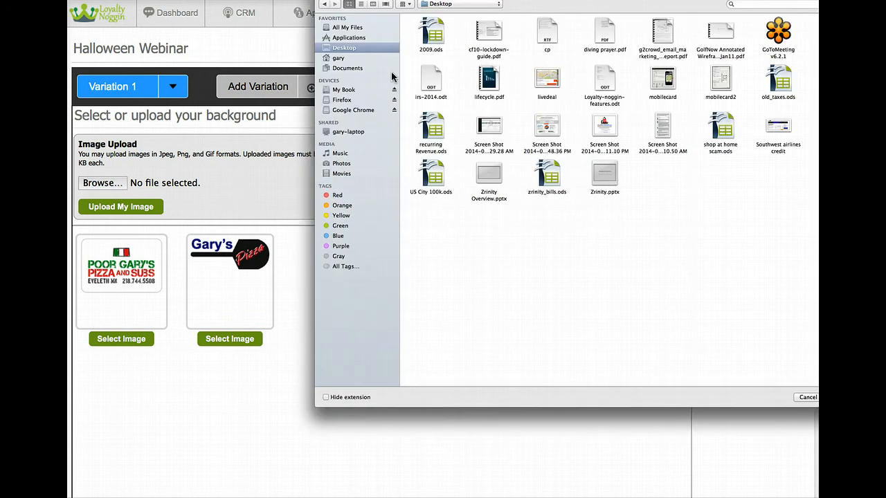
pyautogui.click(338, 58)
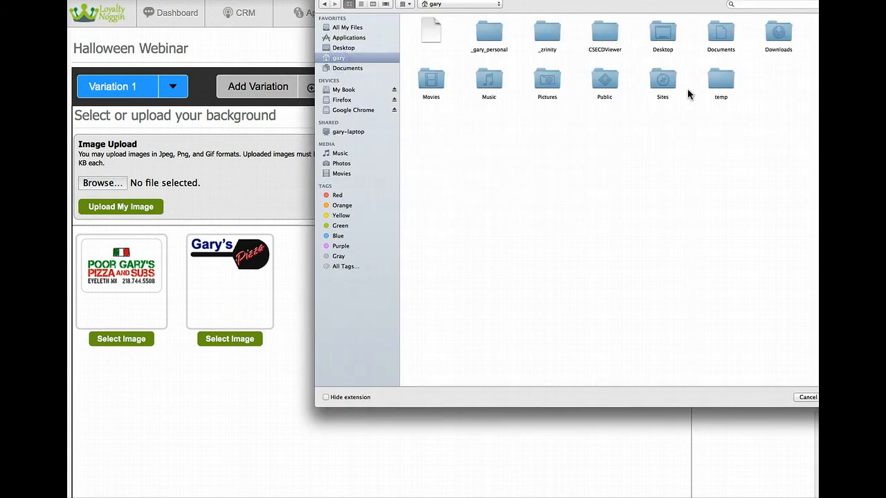
pyautogui.click(722, 33)
pyautogui.doubleClick(778, 32)
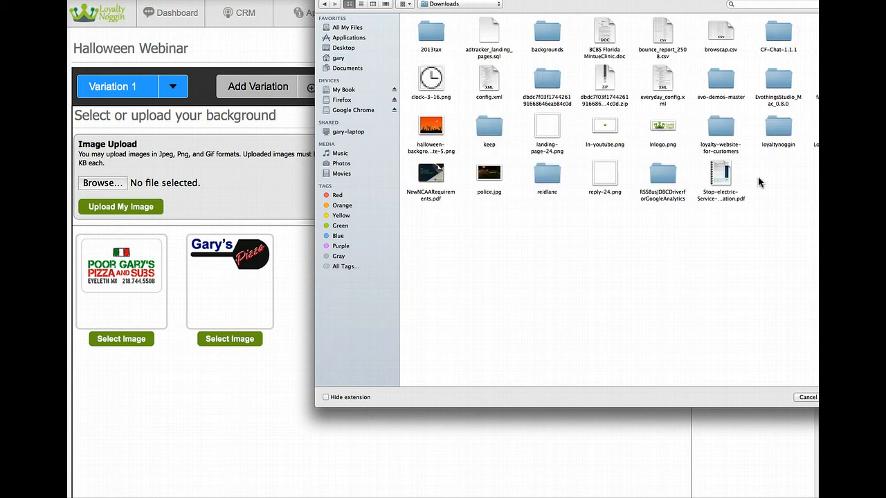
pyautogui.click(430, 128)
pyautogui.press('Return')
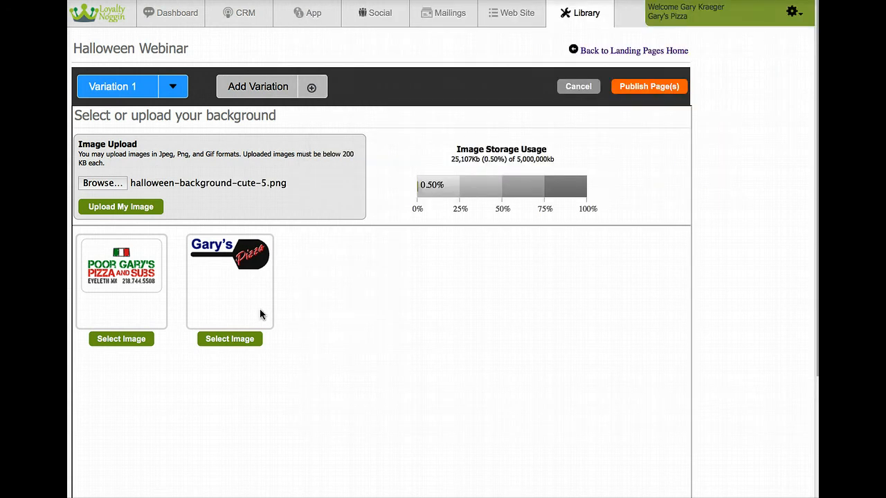
pyautogui.click(111, 209)
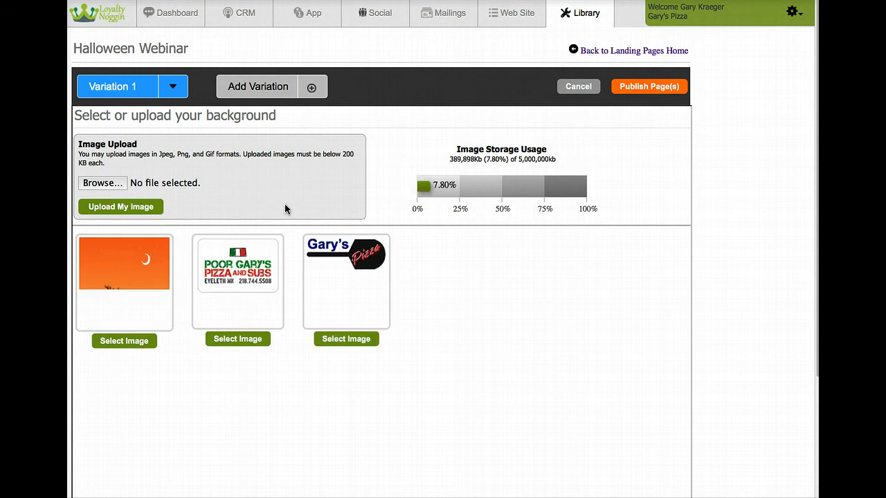
pyautogui.click(131, 344)
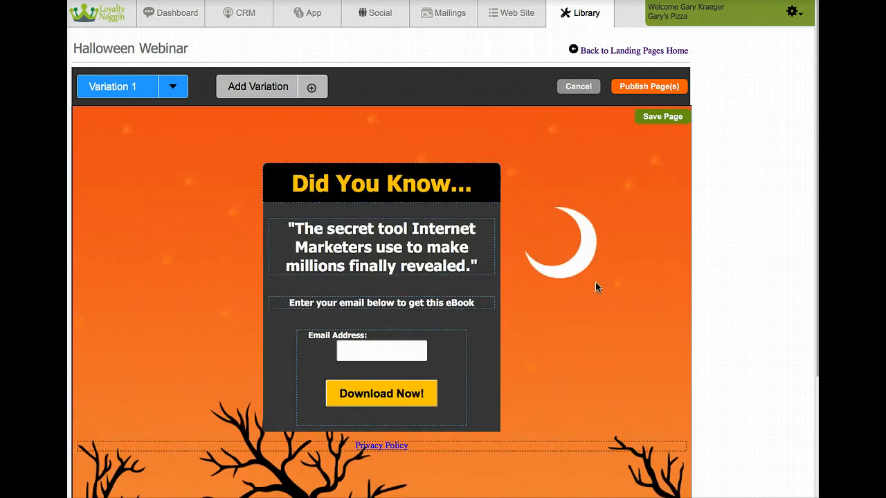
# Step: Replace the "Did You Know" headline text on the landing page with "Halloween", keeping the ellipsis
pyautogui.scroll(-4, 595, 282)
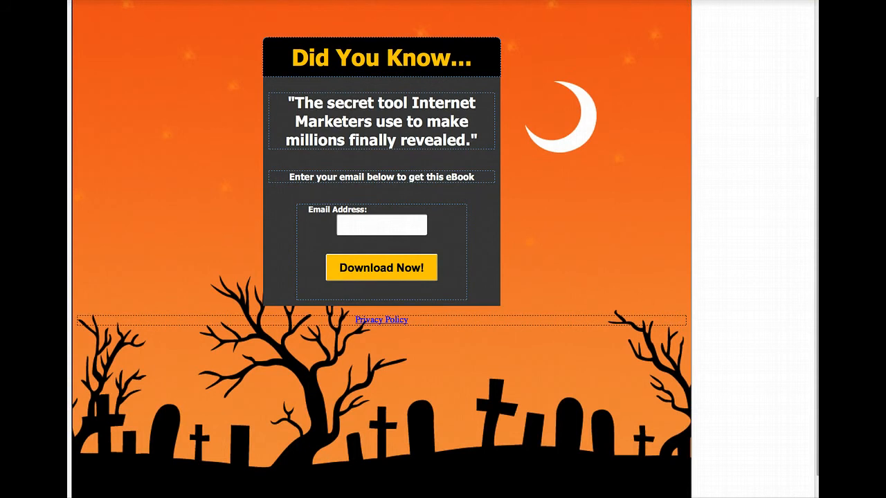
pyautogui.press('super+Tab')
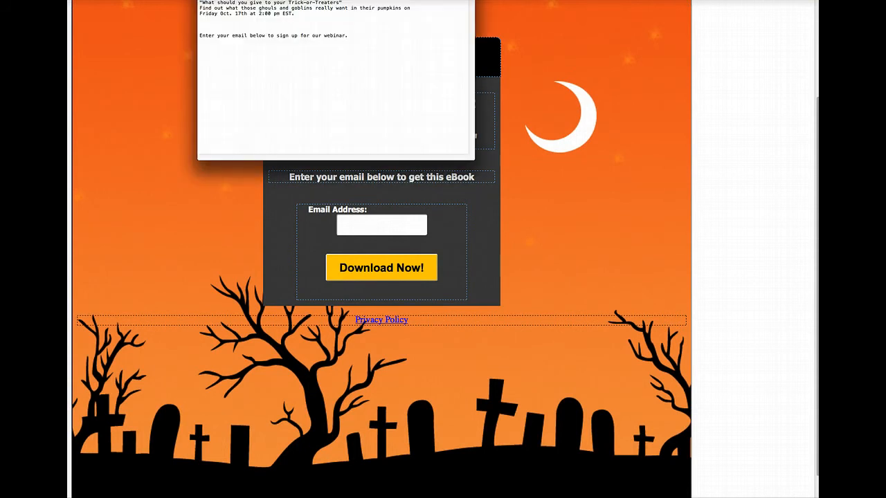
pyautogui.click(480, 59)
pyautogui.moveTo(295, 56); pyautogui.dragTo(447, 56)
pyautogui.write('Halloween')
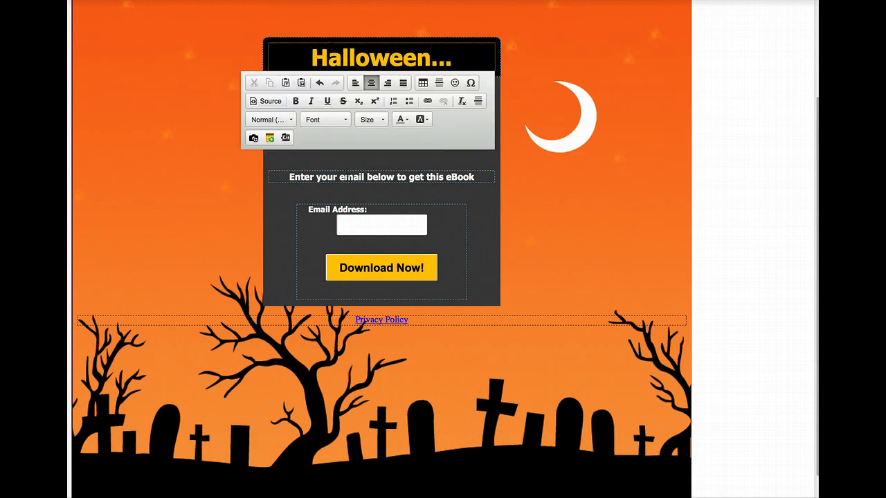
# Step: Replace the quoted secret-tool text with the "What should you give to your Trick-or-Treaters" webinar description copied from the text notes, ending with a quotation mark
pyautogui.click(728, 476)
pyautogui.click(664, 497)
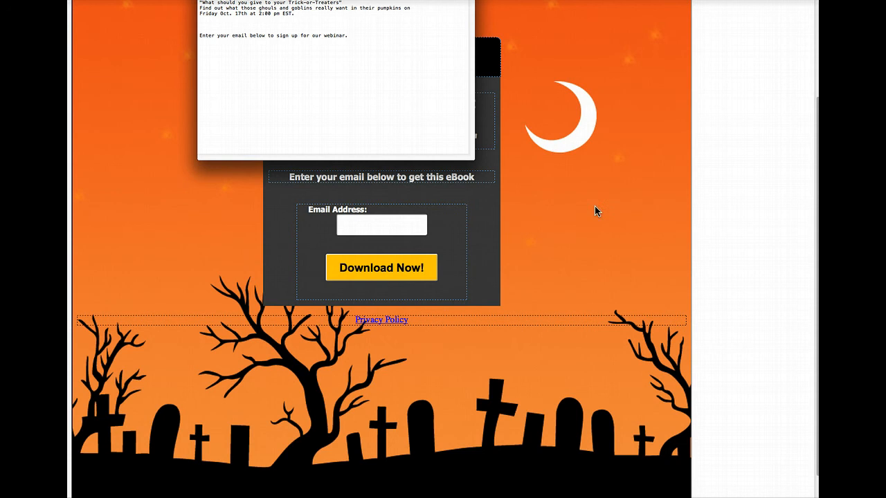
pyautogui.moveTo(302, 15); pyautogui.dragTo(195, 4)
pyautogui.hotkey('ctrl', 'c')
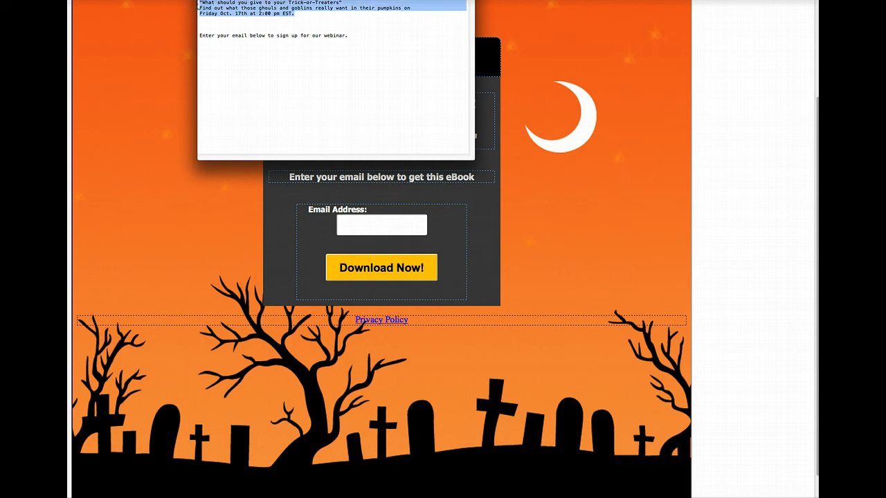
pyautogui.click(217, 214)
pyautogui.click(382, 139)
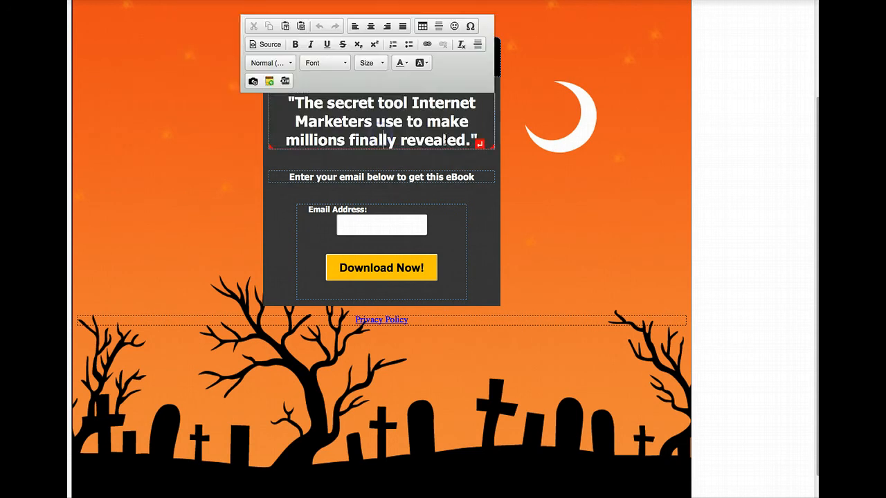
pyautogui.moveTo(476, 140); pyautogui.dragTo(286, 102)
pyautogui.hotkey('ctrl', 'v')
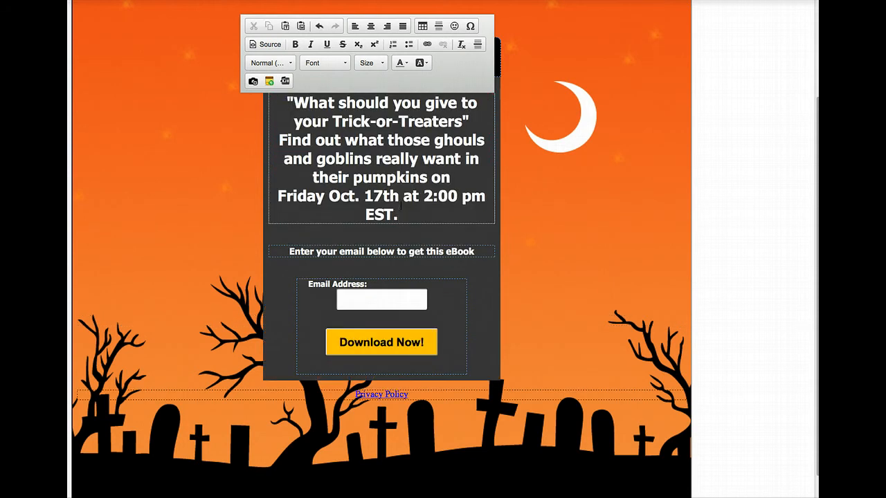
pyautogui.write('"')
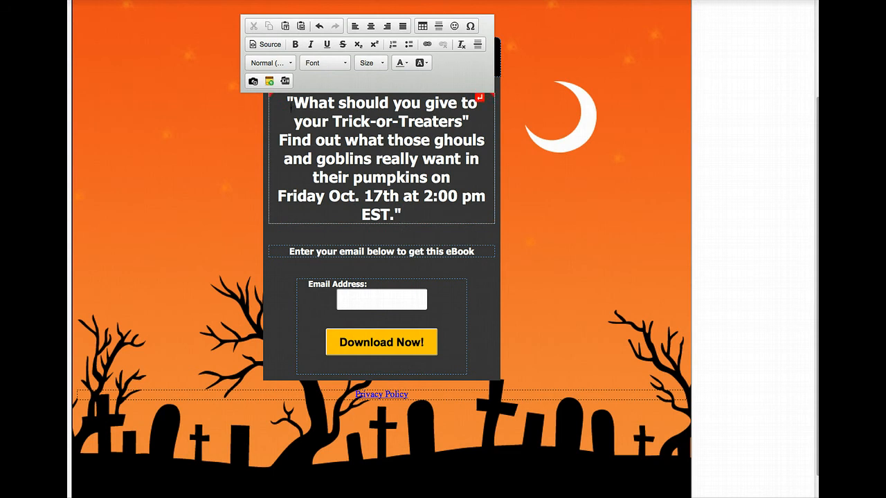
# Step: Reduce the font size of the whole webinar description to 20
pyautogui.moveTo(287, 102); pyautogui.dragTo(459, 218)
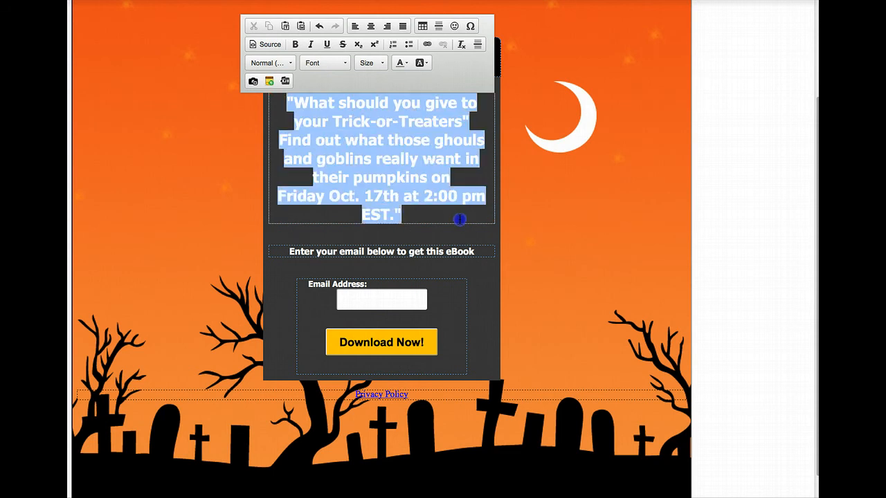
pyautogui.click(383, 64)
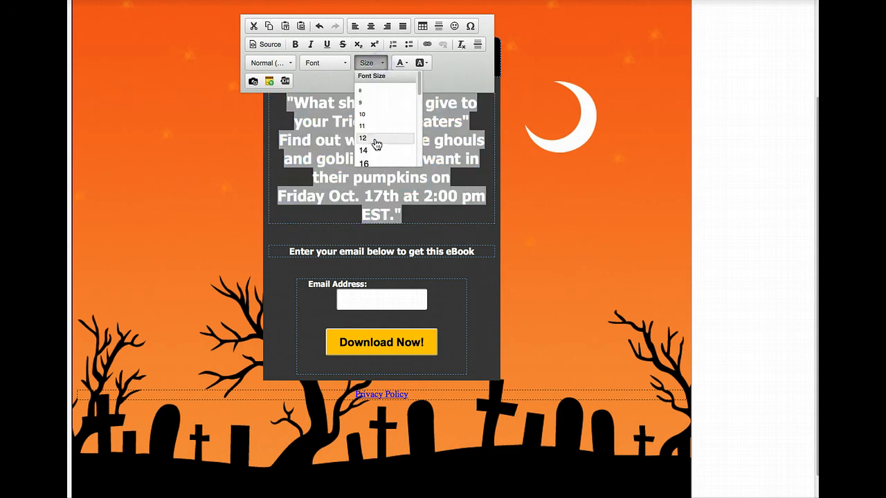
pyautogui.scroll(-2, 377, 145)
pyautogui.scroll(-3, 379, 149)
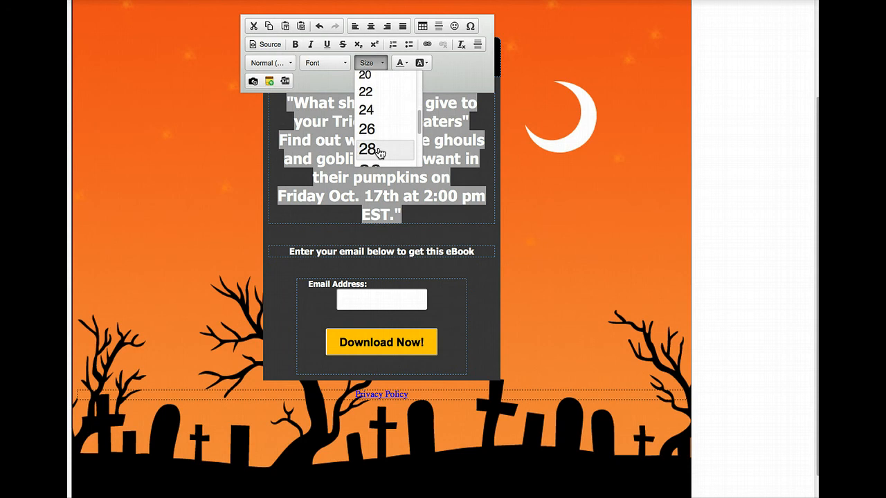
pyautogui.click(365, 106)
pyautogui.click(381, 63)
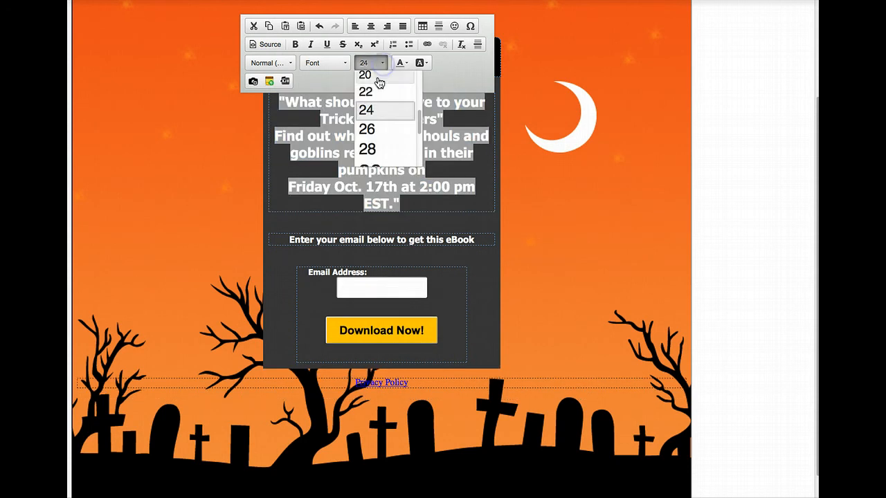
pyautogui.click(370, 90)
pyautogui.click(381, 63)
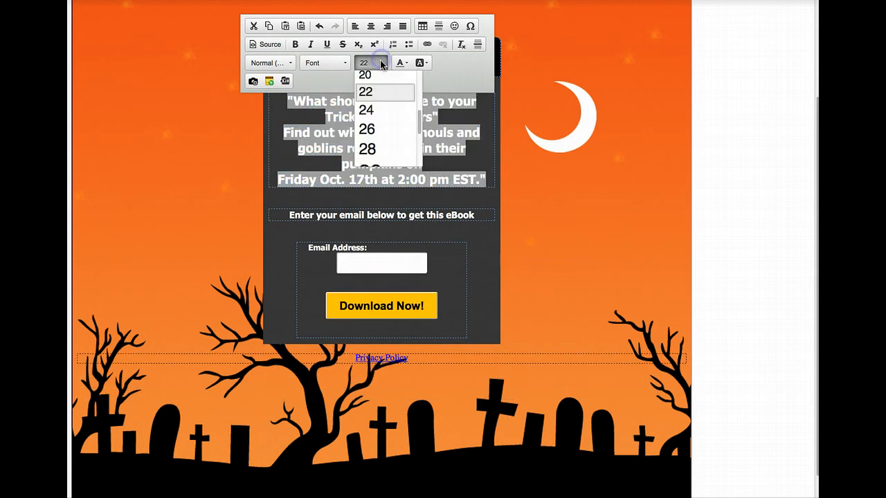
pyautogui.click(371, 75)
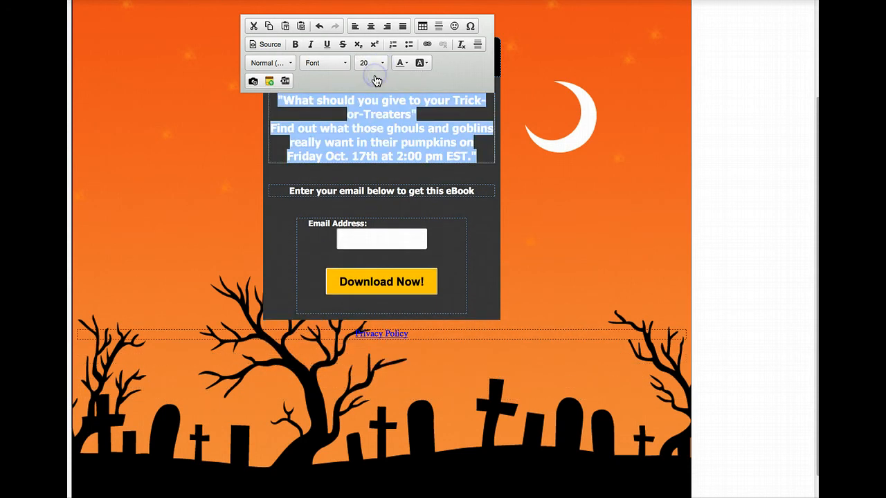
# Step: Break the description's first line so that "Trick-or-Treaters" starts on the second line
pyautogui.click(348, 112)
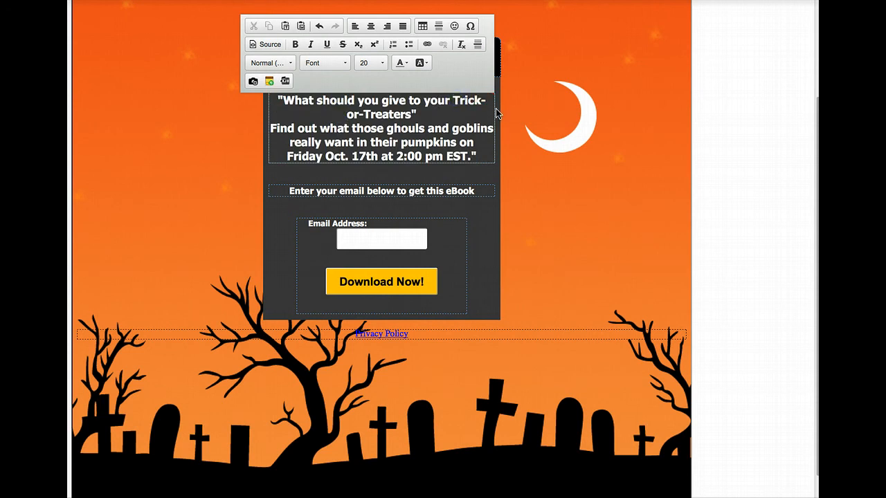
pyautogui.press('BackSpace')
pyautogui.click(182, 195)
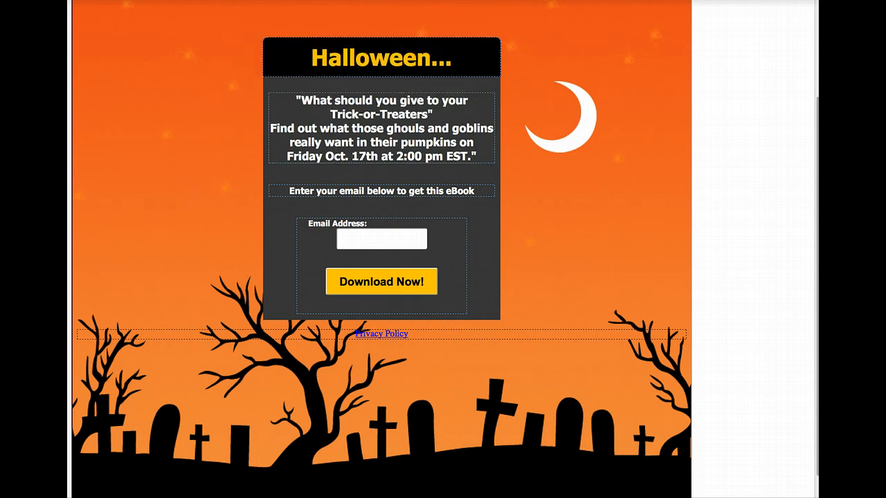
# Step: Replace the eBook prompt with "Enter your email below to sign up for our webinar." from the notes, adding a line break before "sign up"
pyautogui.press('super+Tab')
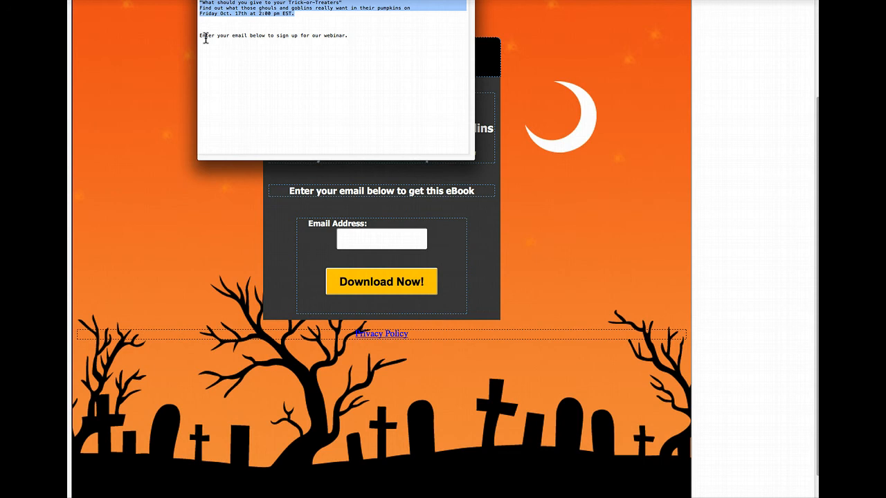
pyautogui.moveTo(201, 37); pyautogui.dragTo(365, 41)
pyautogui.press('super+c')
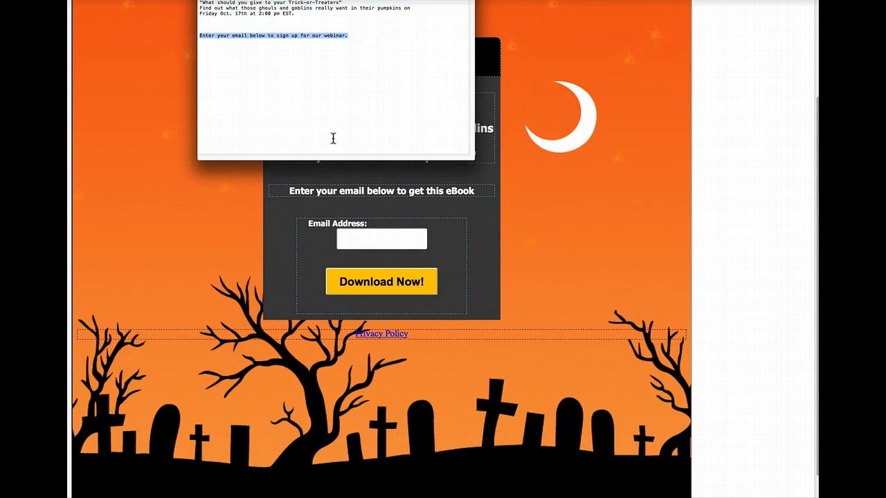
pyautogui.click(292, 190)
pyautogui.moveTo(292, 190); pyautogui.dragTo(493, 191)
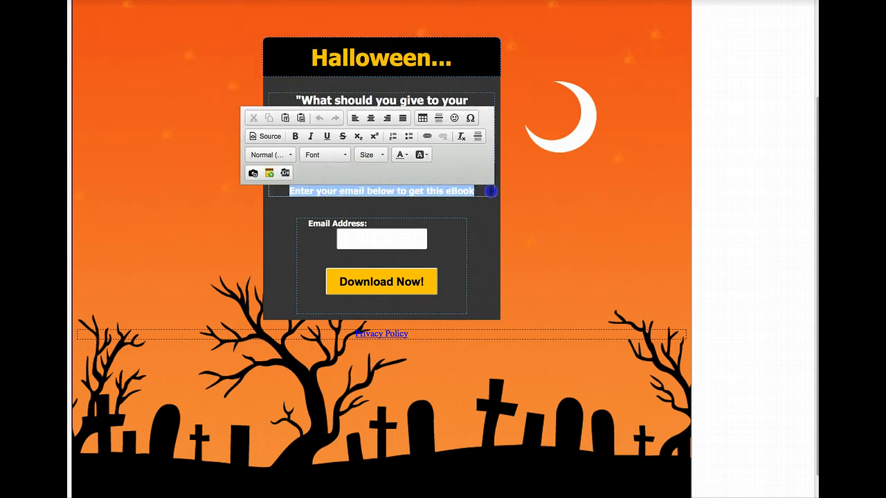
pyautogui.press('super+v')
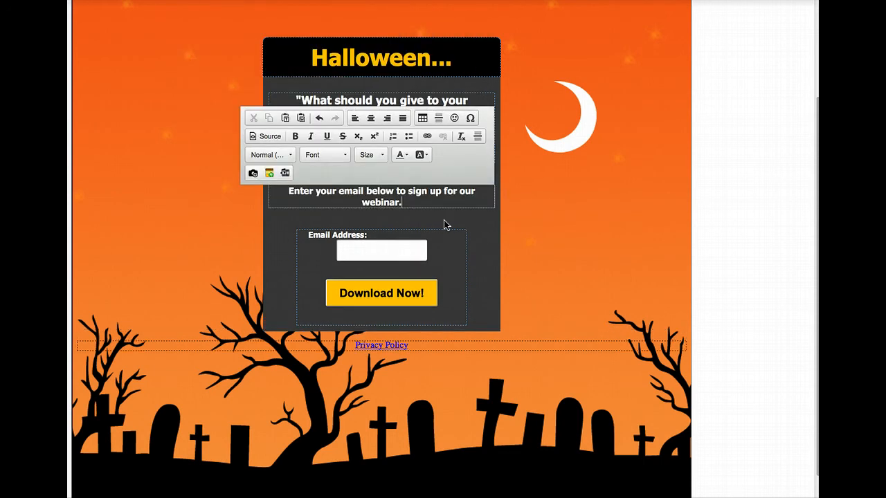
pyautogui.click(409, 193)
pyautogui.press('Return')
pyautogui.click(527, 220)
# Step: Swap the landing page's email form for the Halloween Webinar Default Form
pyautogui.moveTo(348, 245)
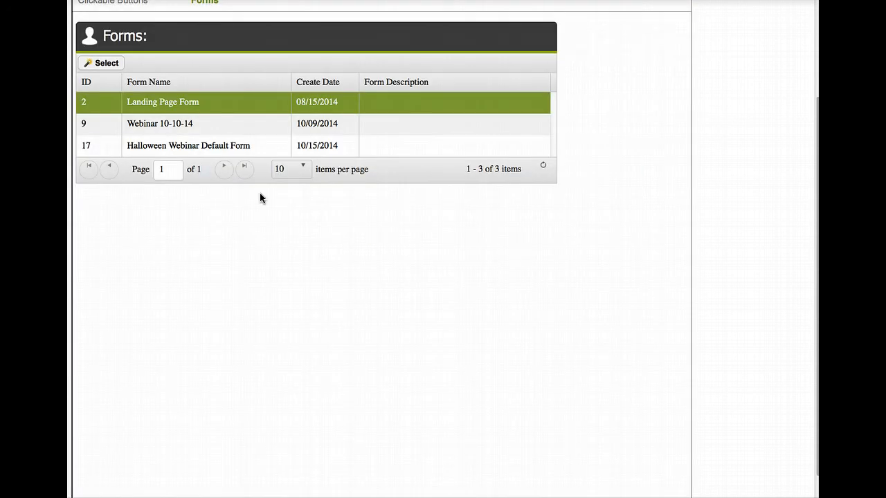
pyautogui.click(92, 144)
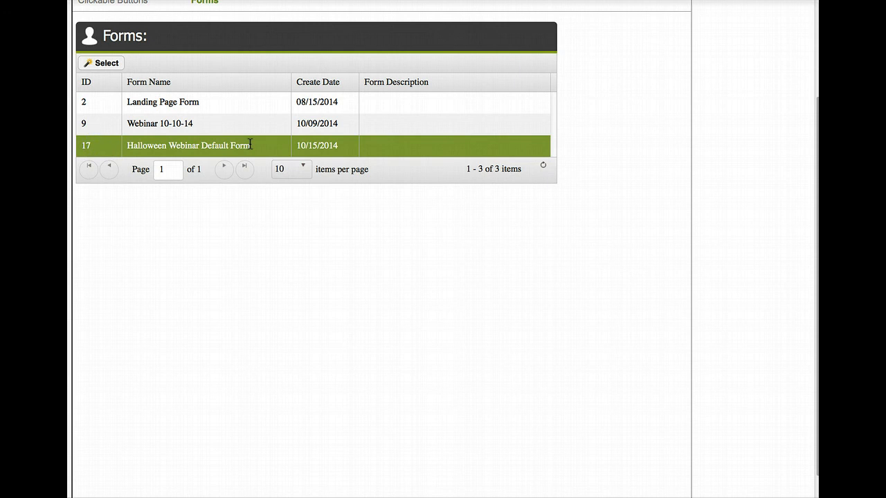
pyautogui.click(99, 62)
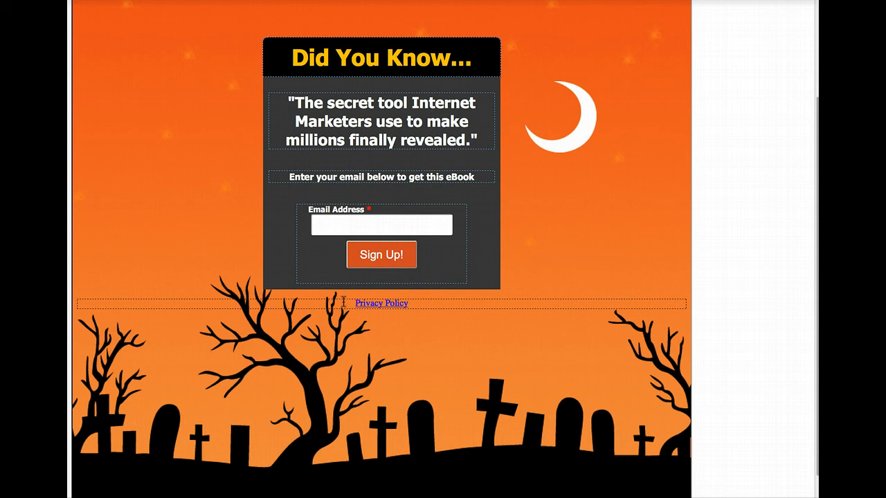
# Step: Delete the Privacy Policy link beneath the sign-up form and publish the landing page
pyautogui.moveTo(352, 304); pyautogui.dragTo(417, 305)
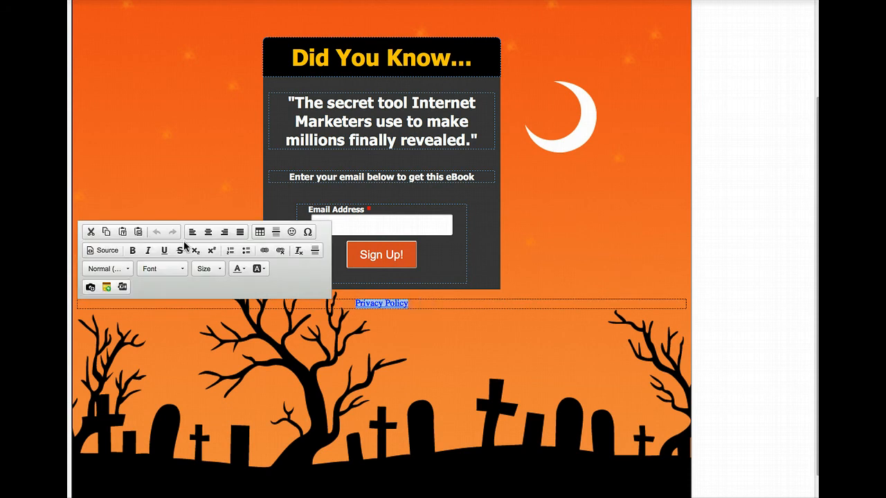
pyautogui.press('Delete')
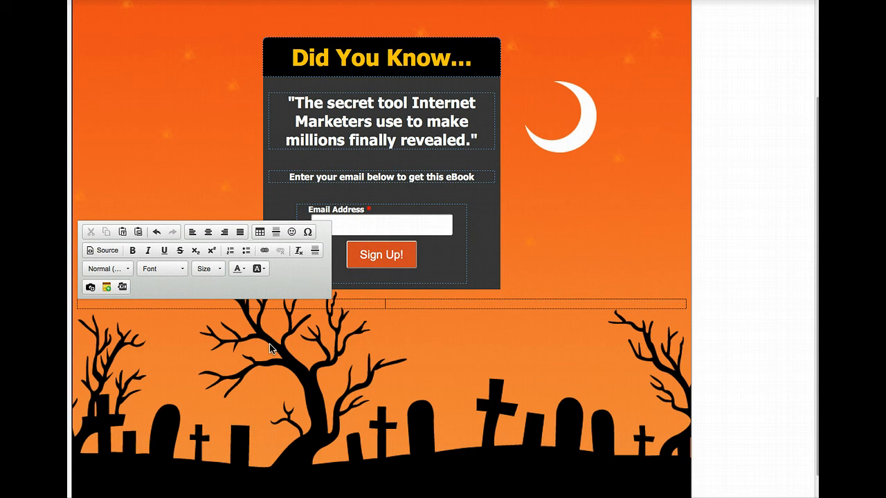
pyautogui.click(513, 319)
pyautogui.scroll(3, 636, 267)
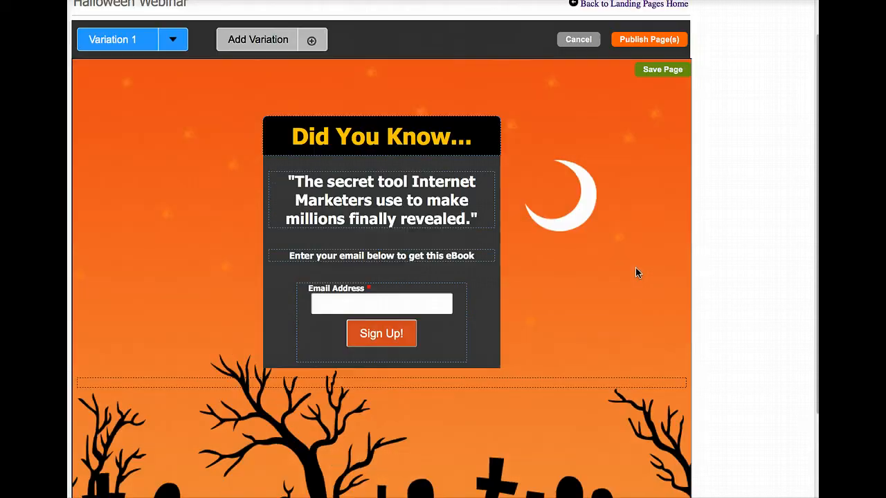
pyautogui.click(675, 118)
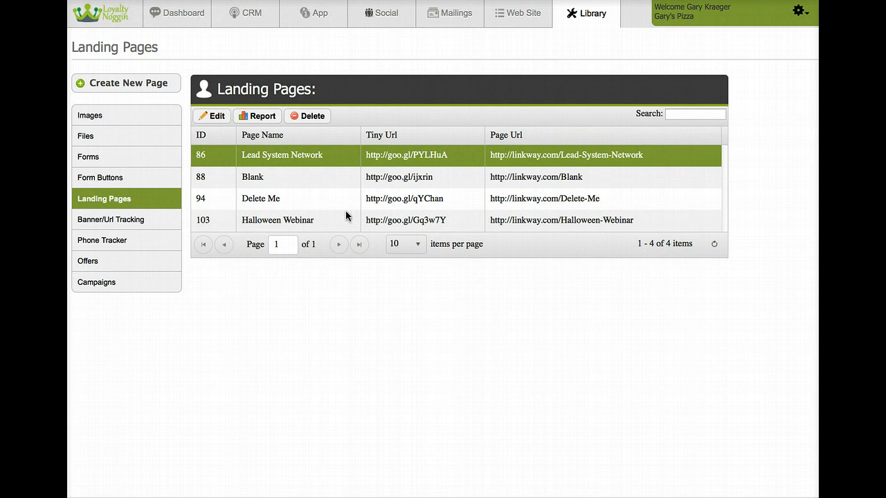
pyautogui.moveTo(366, 222); pyautogui.dragTo(629, 219)
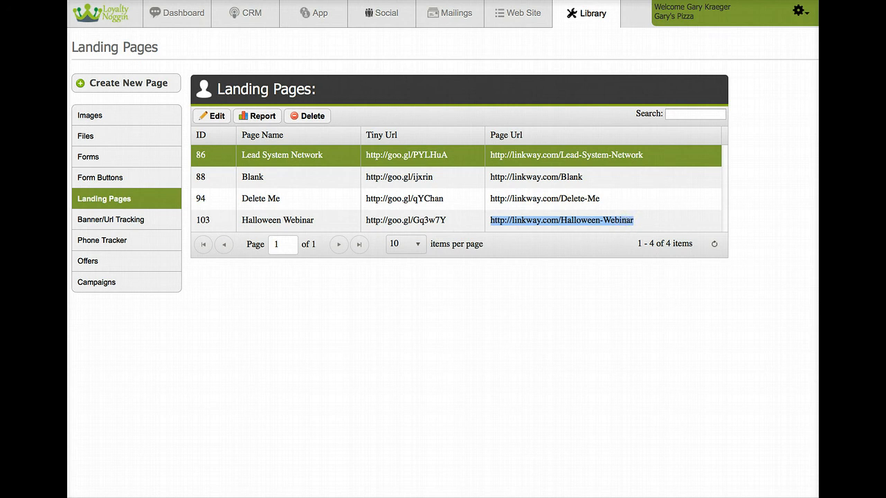
pyautogui.press('super+t')
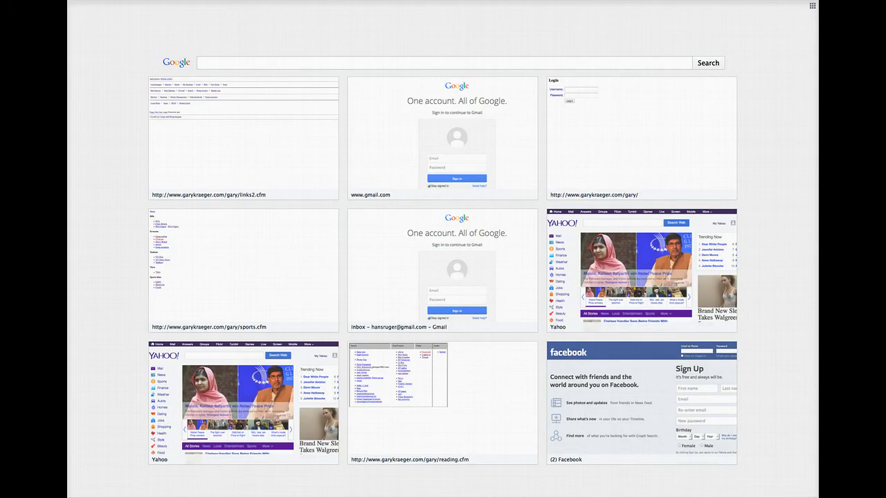
pyautogui.press('Return')
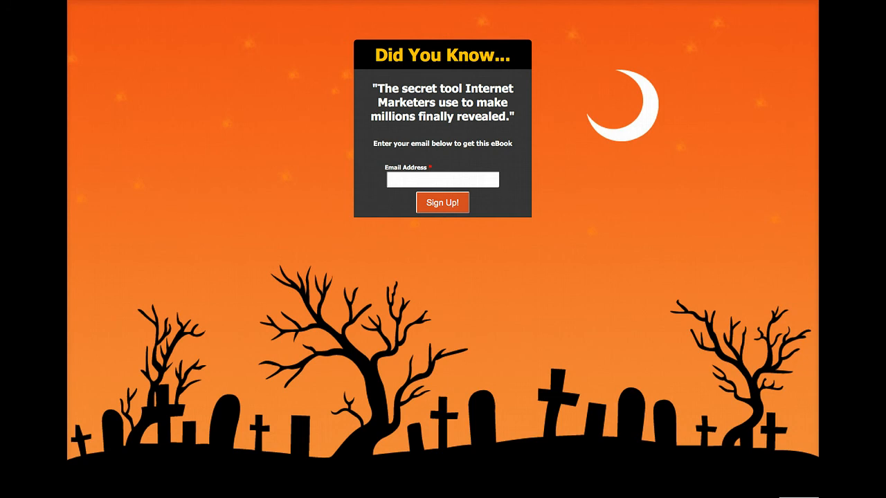